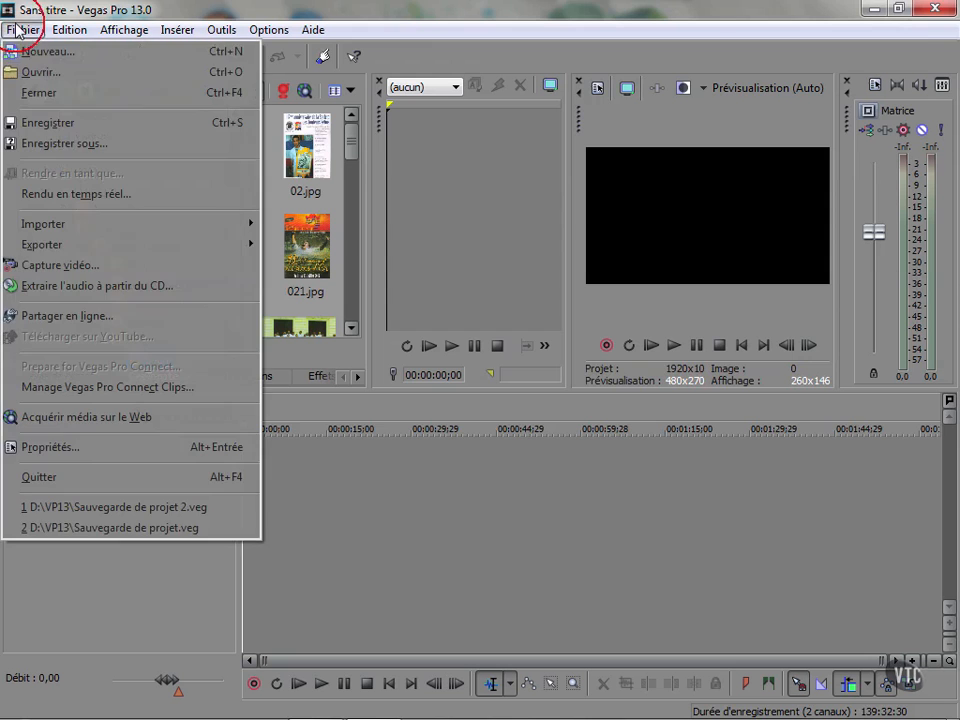
# Create a new project with the HD 1080-60i template and save it as Diaporama in the VP13 folder.
pyautogui.click(30, 50)
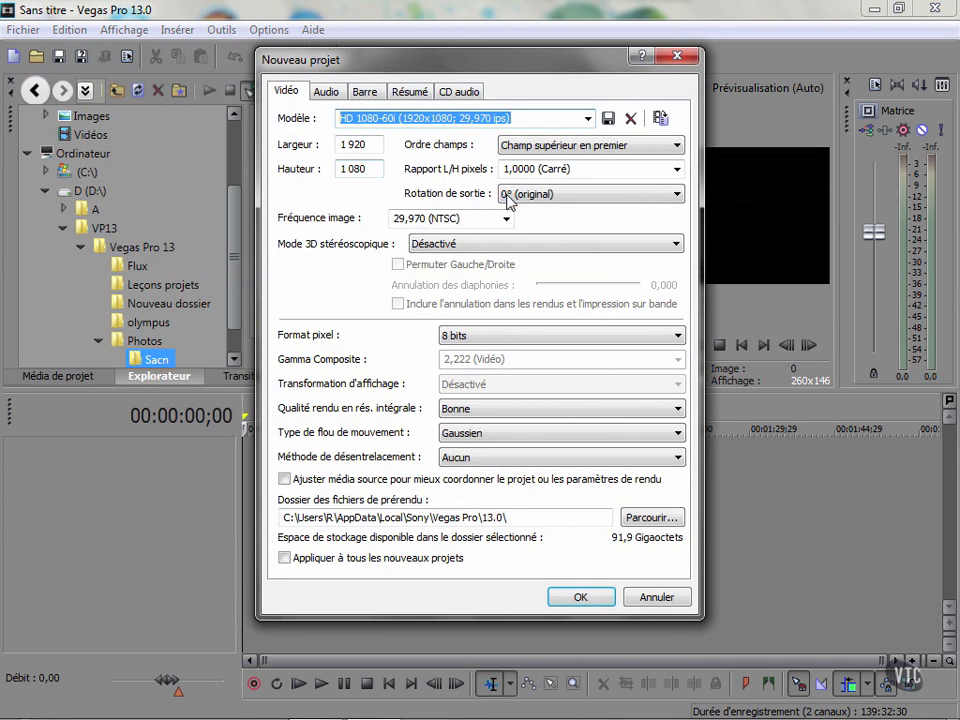
pyautogui.click(581, 598)
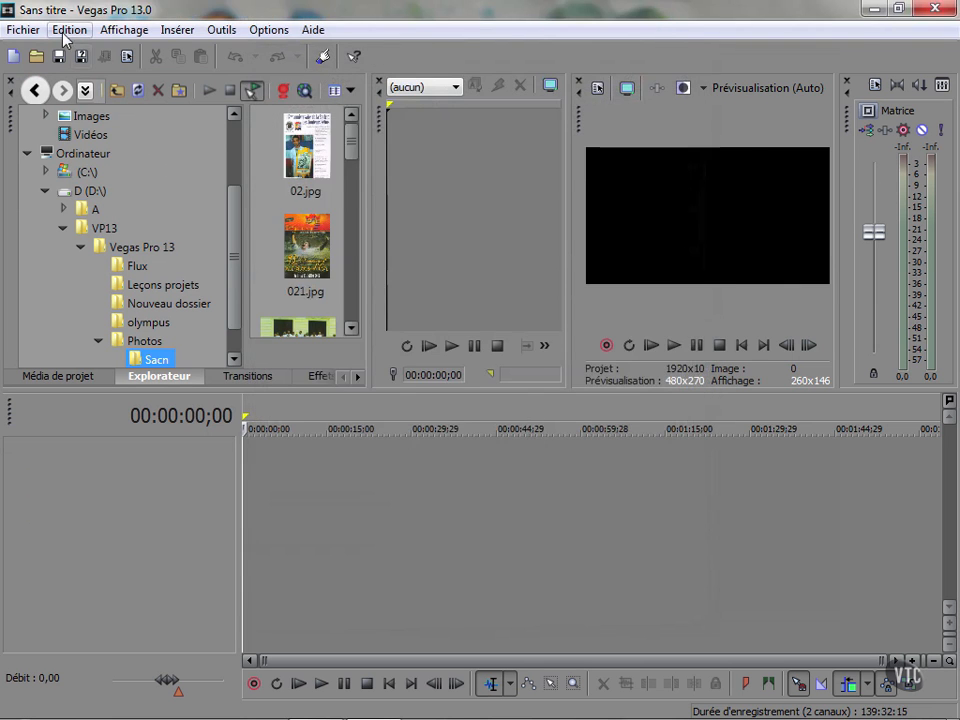
pyautogui.click(81, 56)
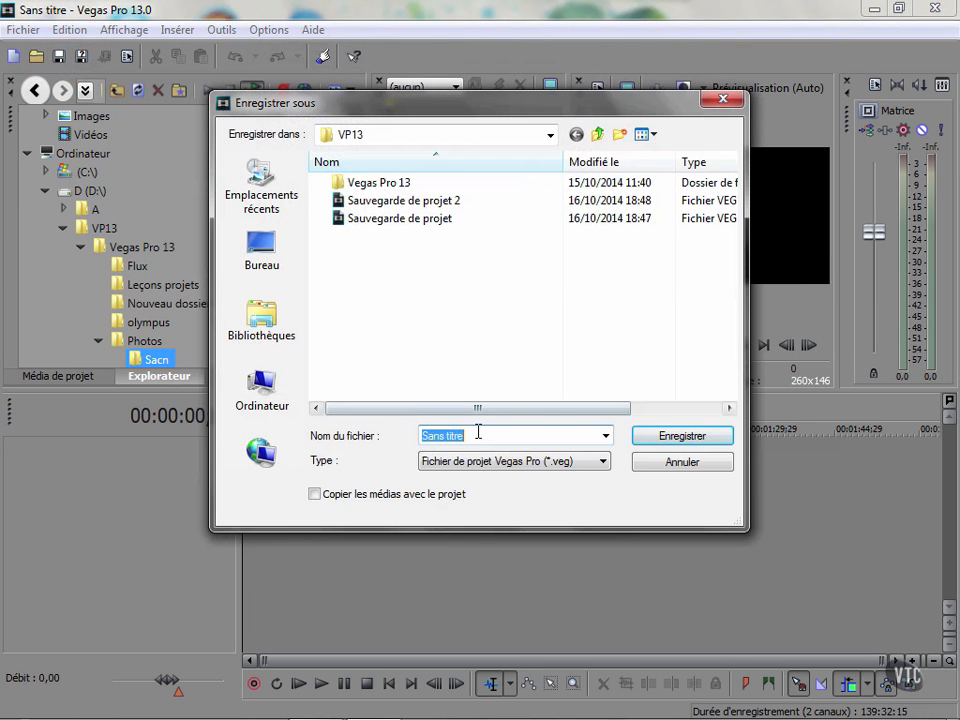
pyautogui.write('Diaporama')
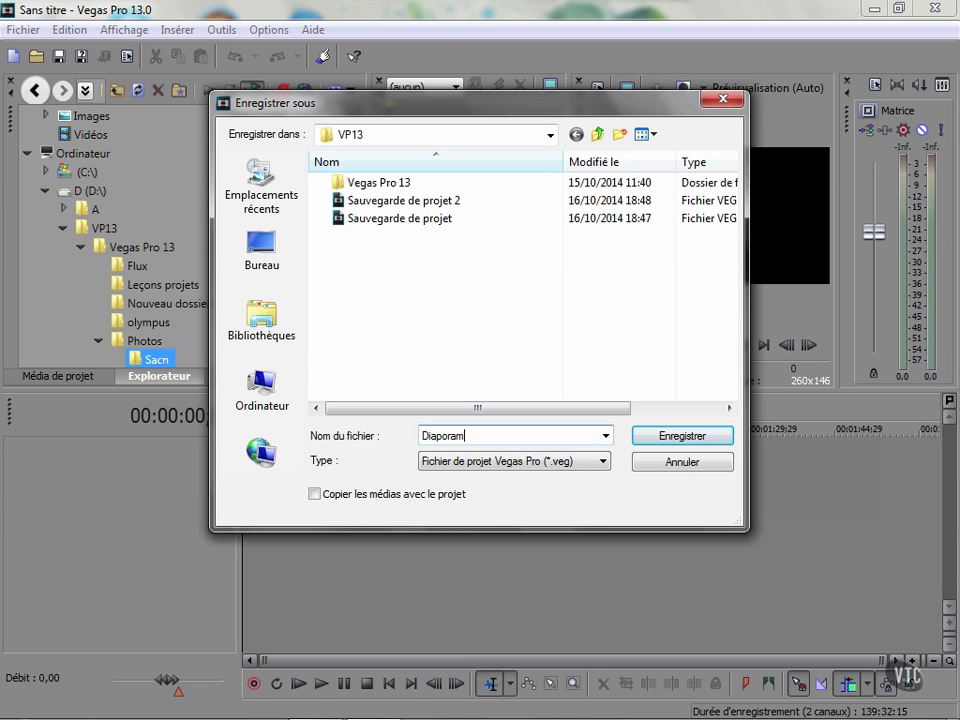
pyautogui.click(675, 438)
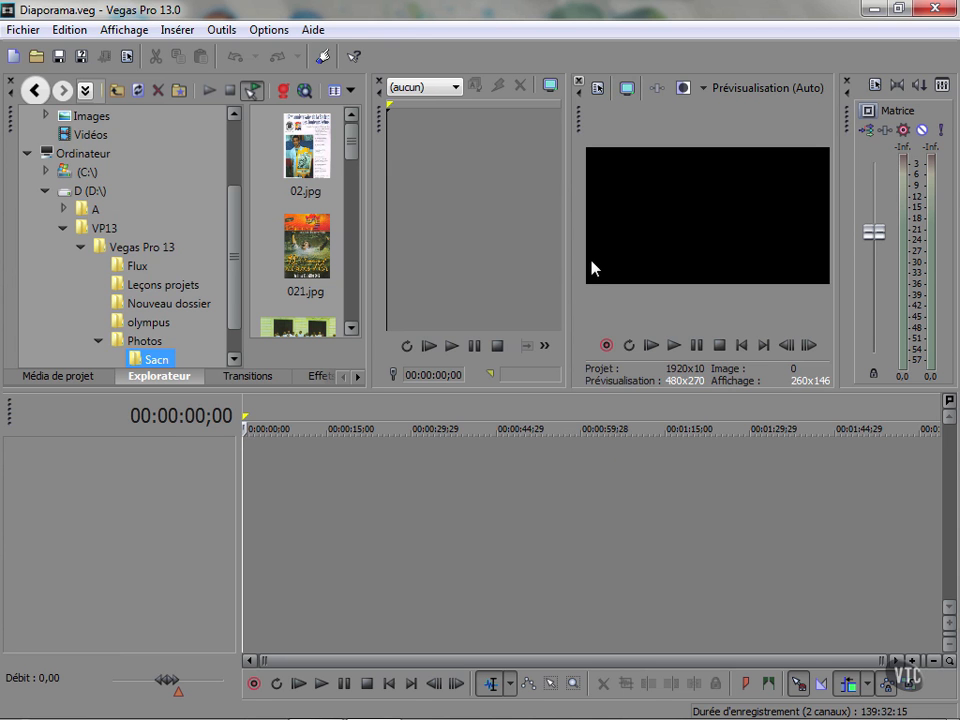
# Set the default length of new still images to 6 seconds in the editing preferences.
pyautogui.click(258, 30)
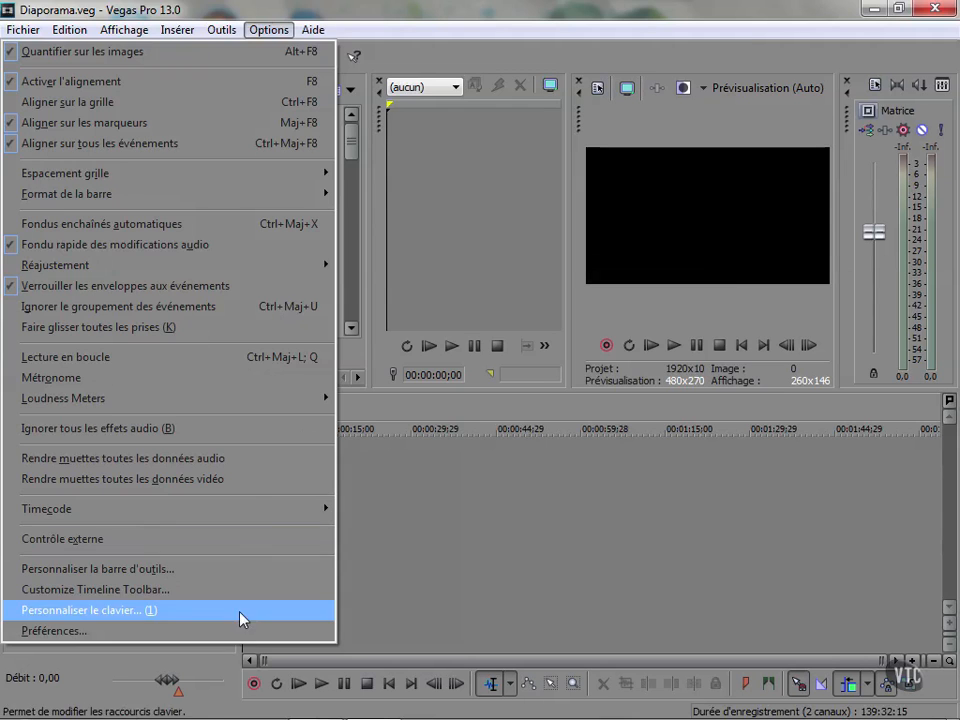
pyautogui.click(236, 688)
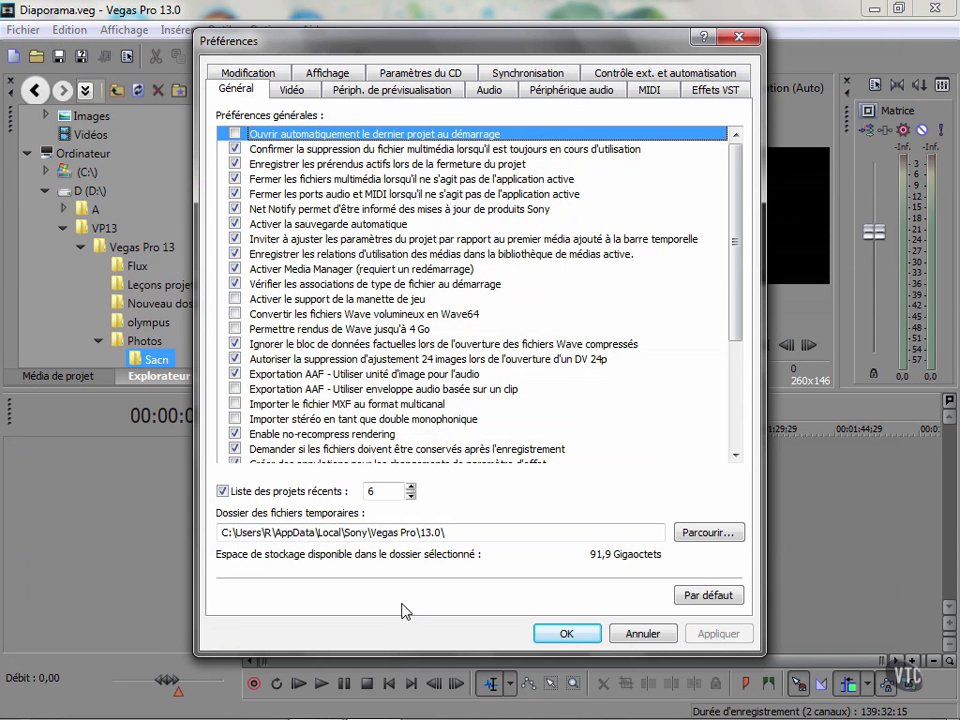
pyautogui.click(250, 72)
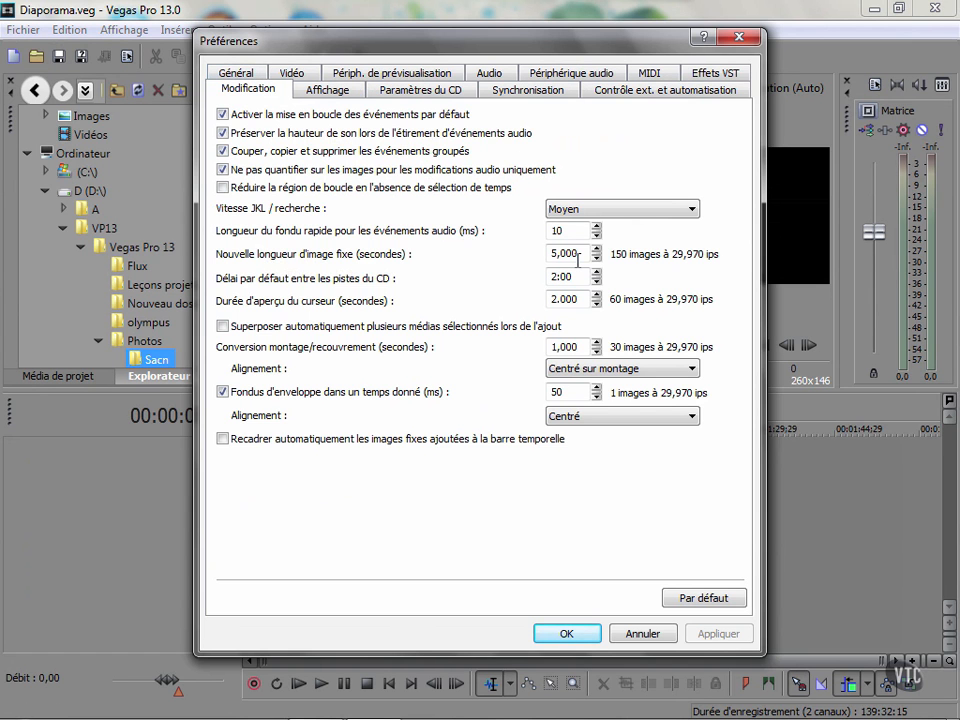
pyautogui.click(597, 248)
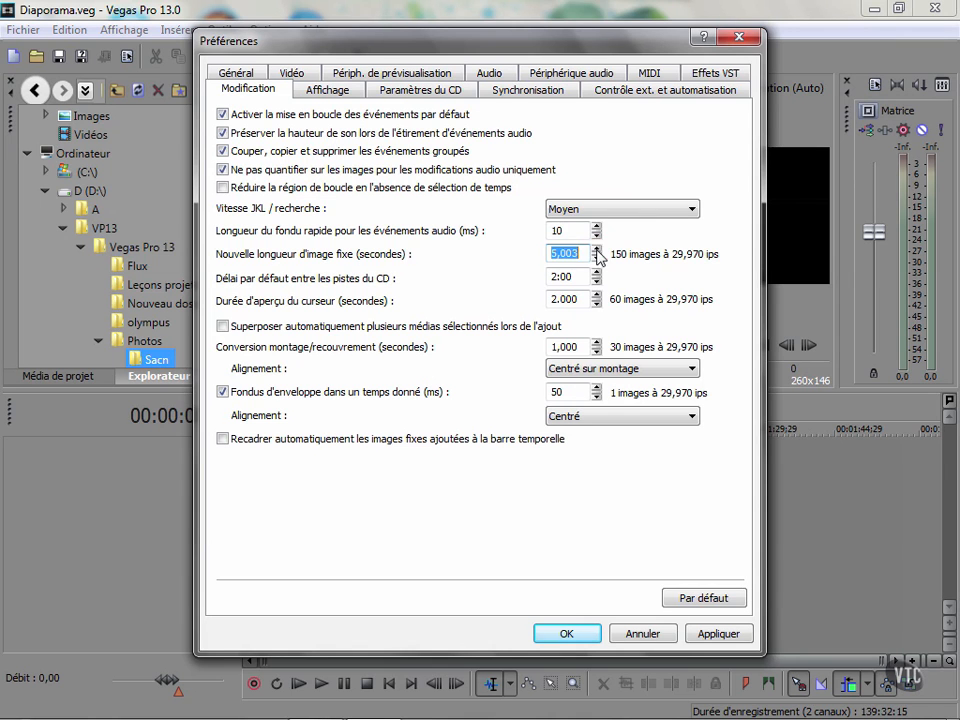
pyautogui.moveTo(596, 254)
pyautogui.mouseDown()
pyautogui.moveTo(596, 238)
pyautogui.moveTo(596, 262)
pyautogui.mouseUp()
pyautogui.write('6')
pyautogui.press('Return')
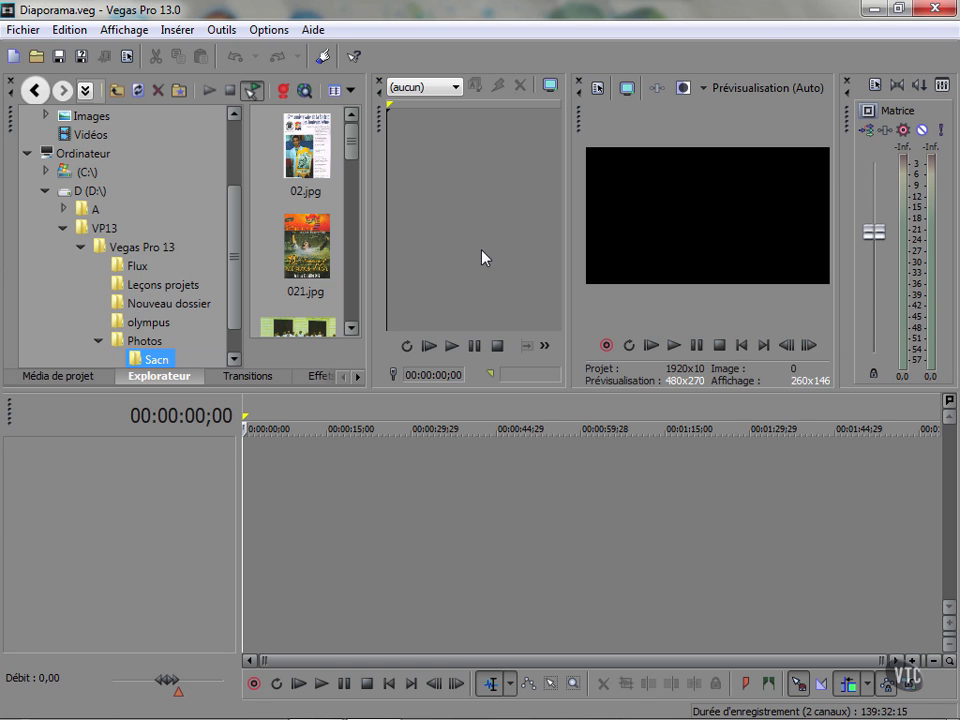
# Place 021.jpg from the Sacn folder at the start of the timeline on a new video track.
pyautogui.click(309, 236)
pyautogui.moveTo(307, 326); pyautogui.dragTo(249, 478)
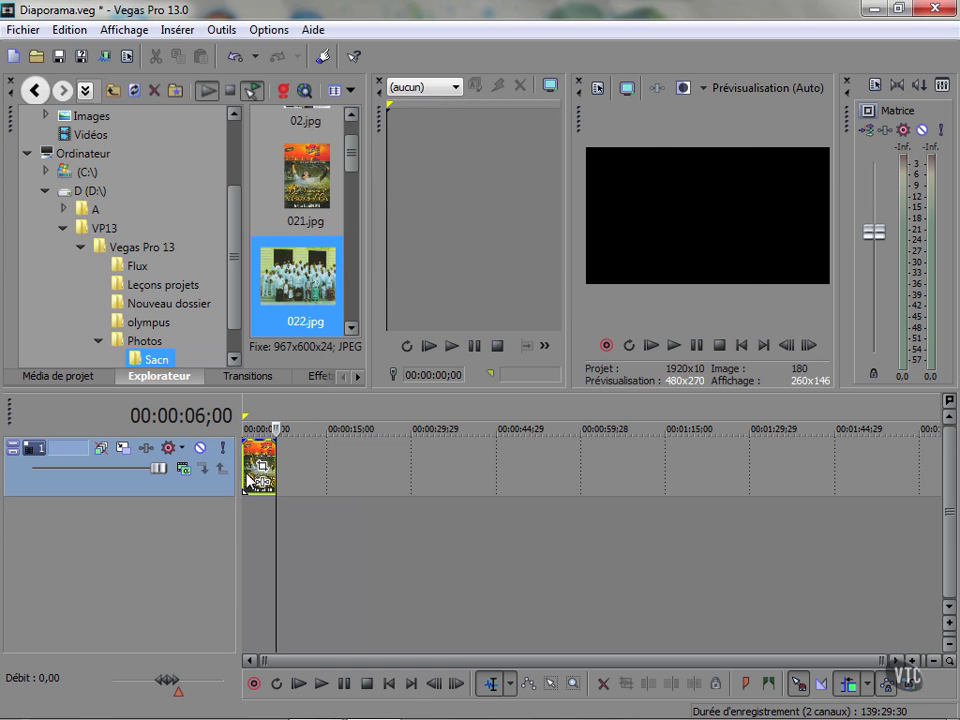
pyautogui.click(248, 518)
pyautogui.scroll(6, 255, 517)
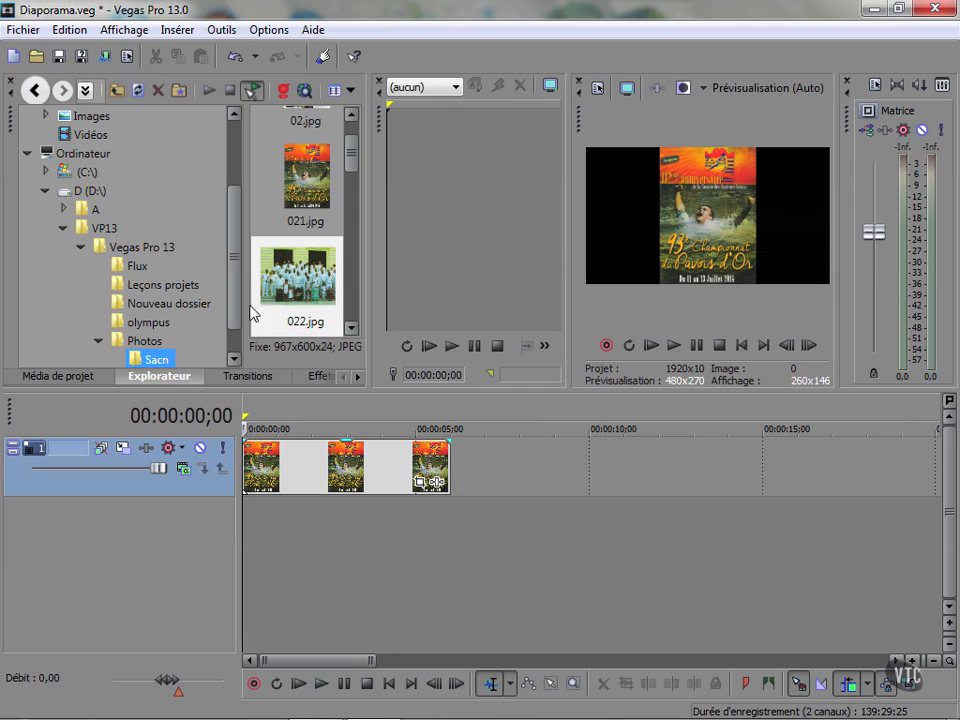
# Select all the pictures in the Sacn folder, from 02.jpg through 0211.jpg.
pyautogui.moveTo(353, 159); pyautogui.dragTo(353, 147)
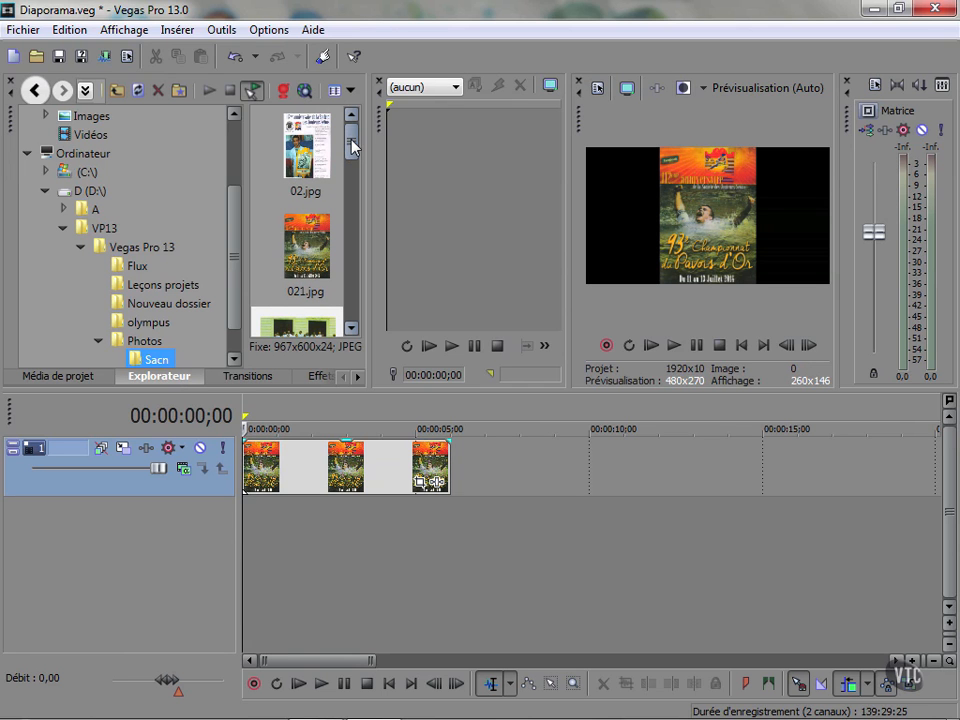
pyautogui.scroll(-1, 318, 200)
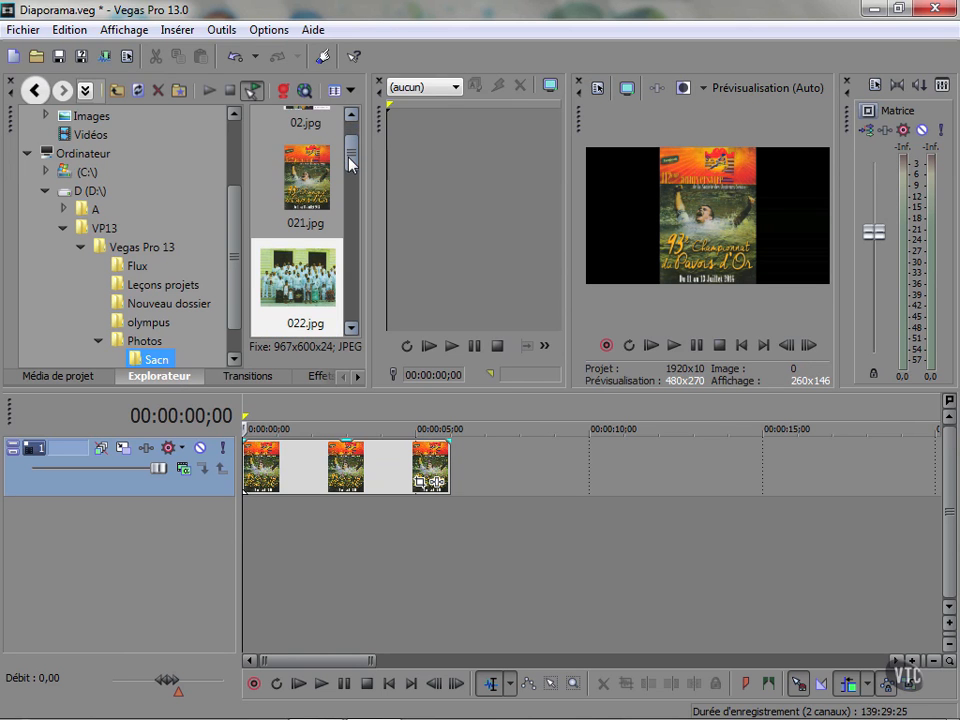
pyautogui.click(310, 204)
pyautogui.click(298, 278)
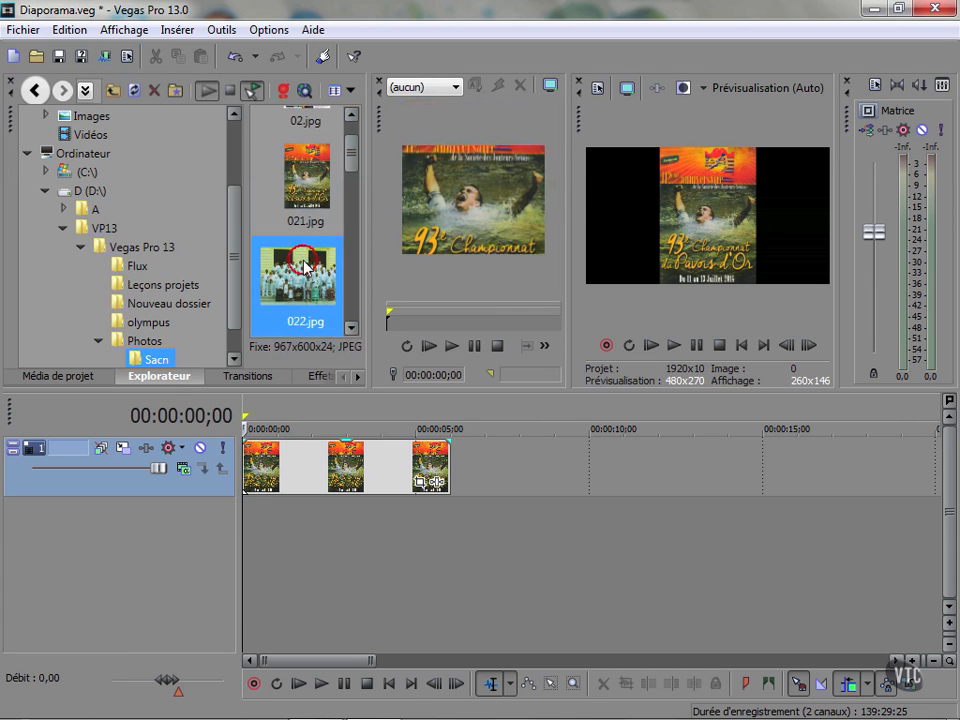
pyautogui.click(351, 328)
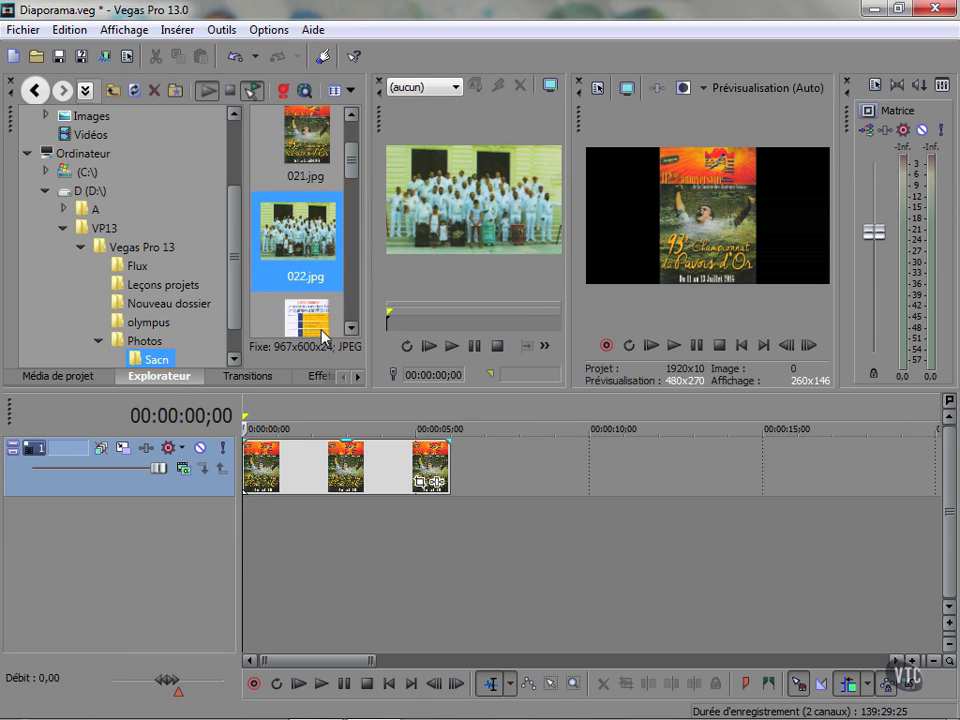
pyautogui.keyDown('shift'); pyautogui.click(345, 326); pyautogui.keyUp('shift')
pyautogui.click(351, 329)
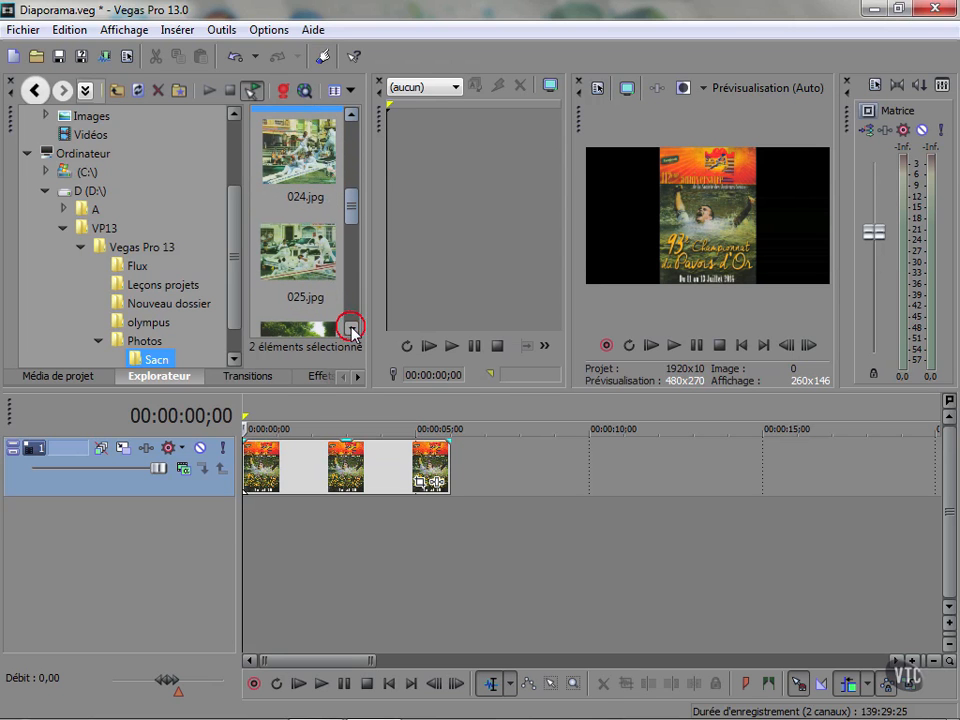
pyautogui.keyDown('shift'); pyautogui.click(303, 323); pyautogui.keyUp('shift')
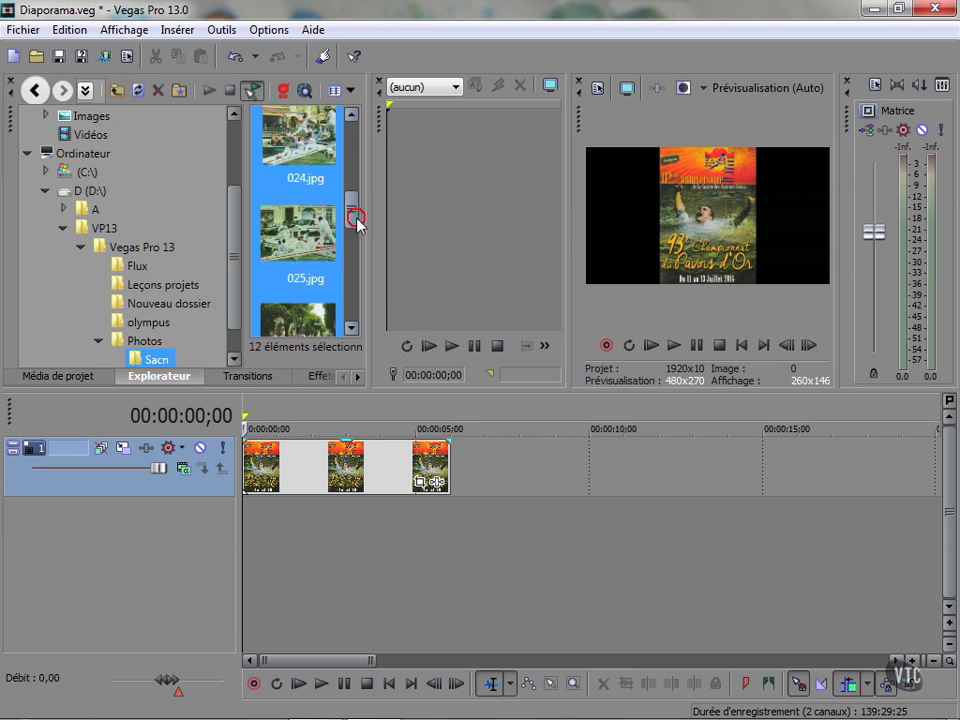
# Exclude 02.jpg, 021.jpg and 023.jpg from the picture selection.
pyautogui.moveTo(350, 216); pyautogui.dragTo(350, 135)
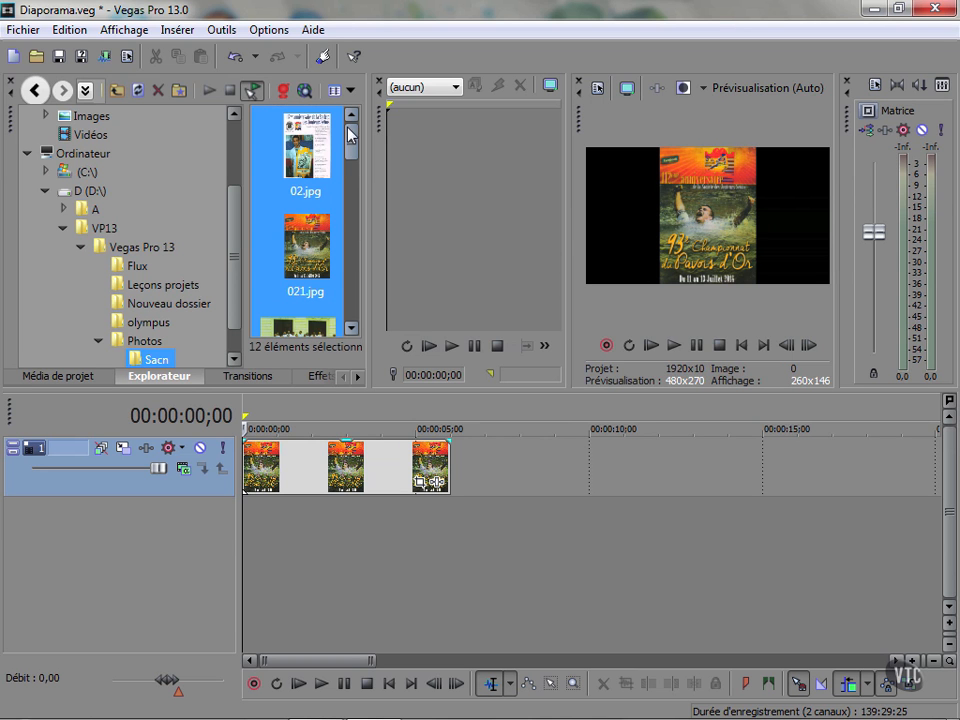
pyautogui.keyDown('ctrl'); pyautogui.click(316, 168); pyautogui.keyUp('ctrl')
pyautogui.click(350, 328)
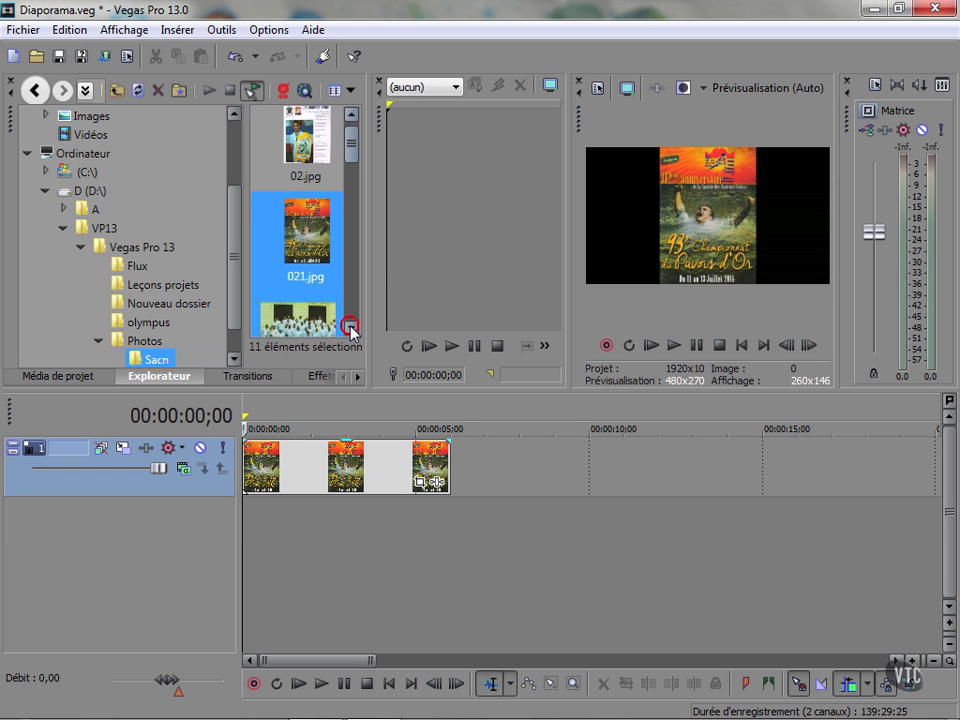
pyautogui.click(350, 328)
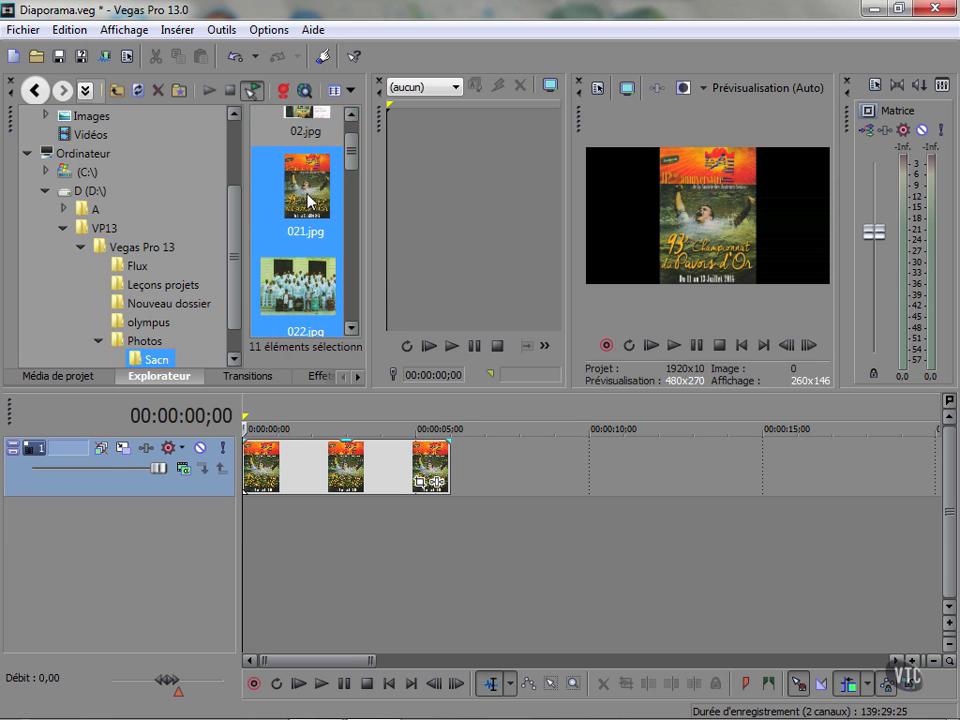
pyautogui.keyDown('ctrl'); pyautogui.click(309, 200); pyautogui.keyUp('ctrl')
pyautogui.click(350, 327)
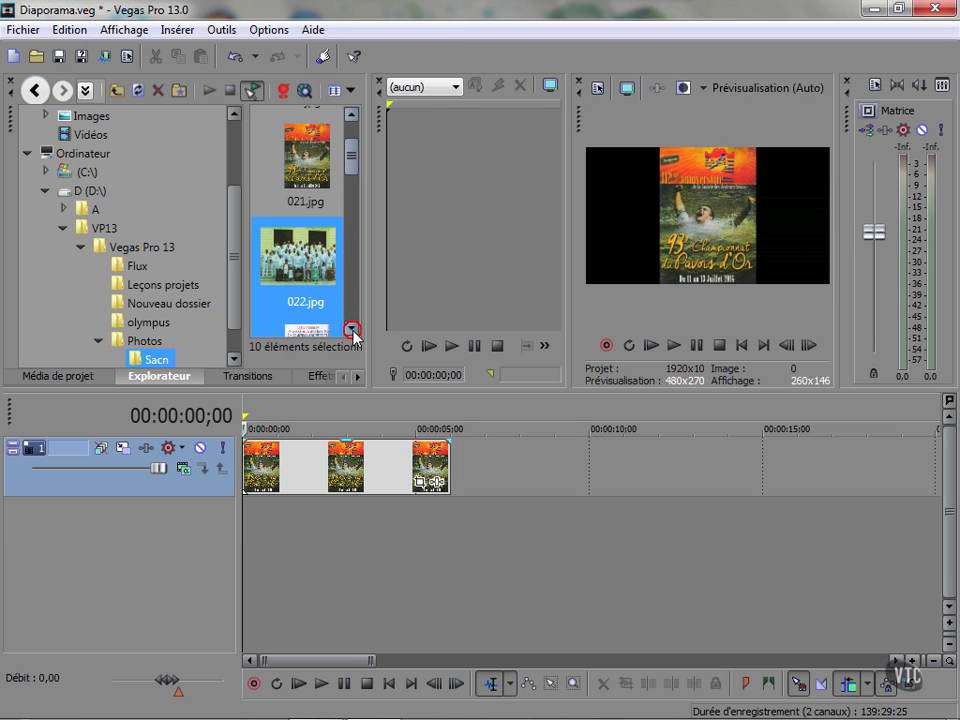
pyautogui.keyDown('ctrl'); pyautogui.click(318, 305); pyautogui.keyUp('ctrl')
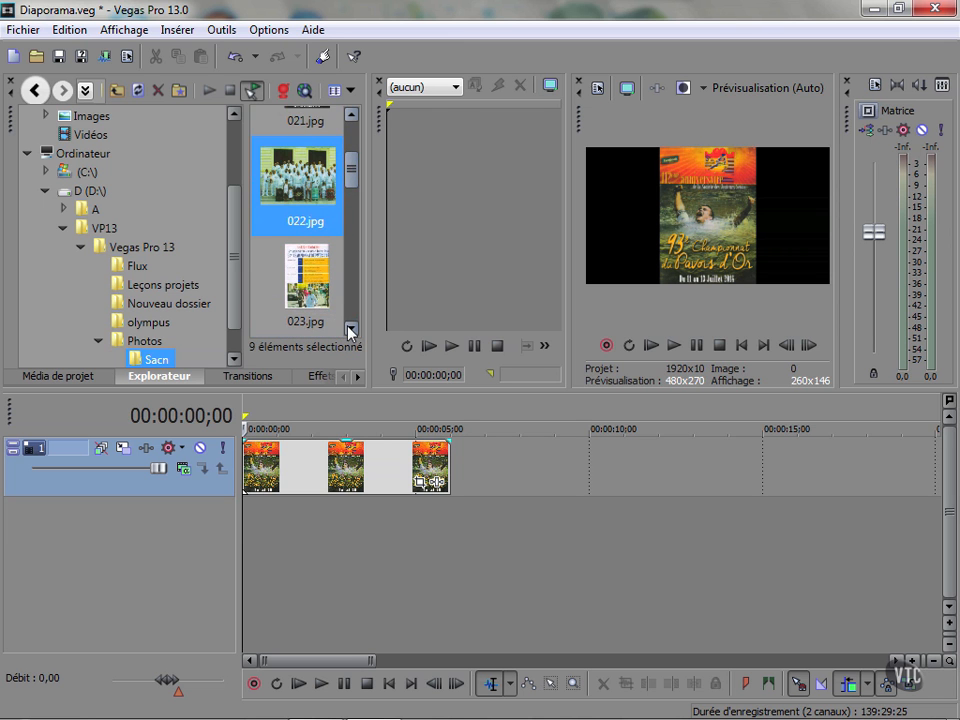
# Add the selected pictures to the video track directly after the 021.jpg event.
pyautogui.click(350, 327)
pyautogui.click(350, 330)
pyautogui.click(350, 330)
pyautogui.click(350, 330)
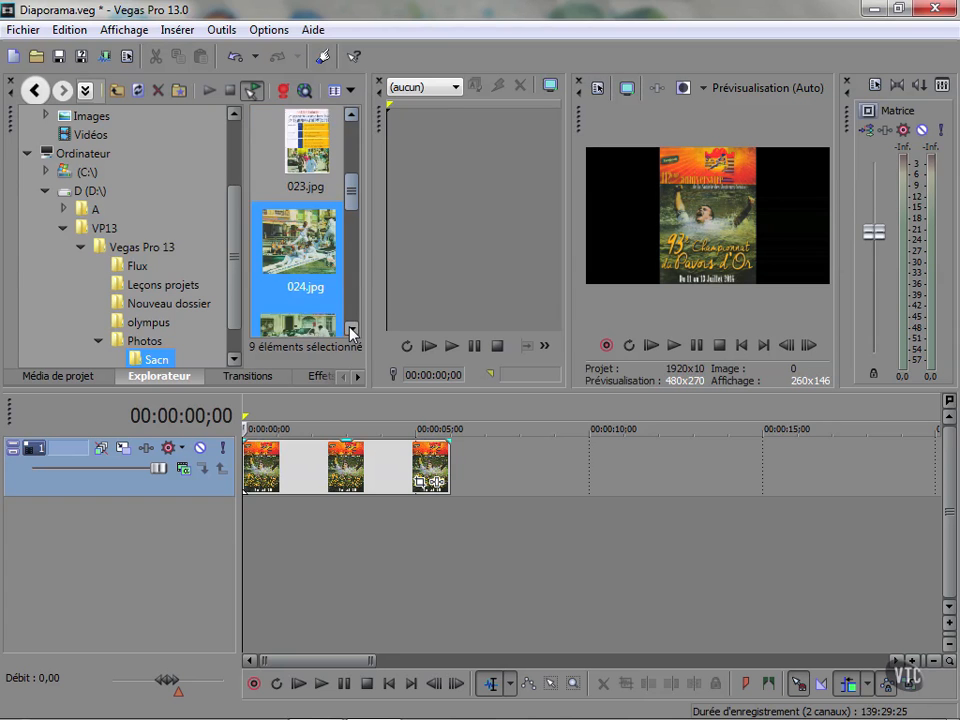
pyautogui.click(350, 330)
pyautogui.click(350, 330)
pyautogui.click(350, 330)
pyautogui.click(350, 330)
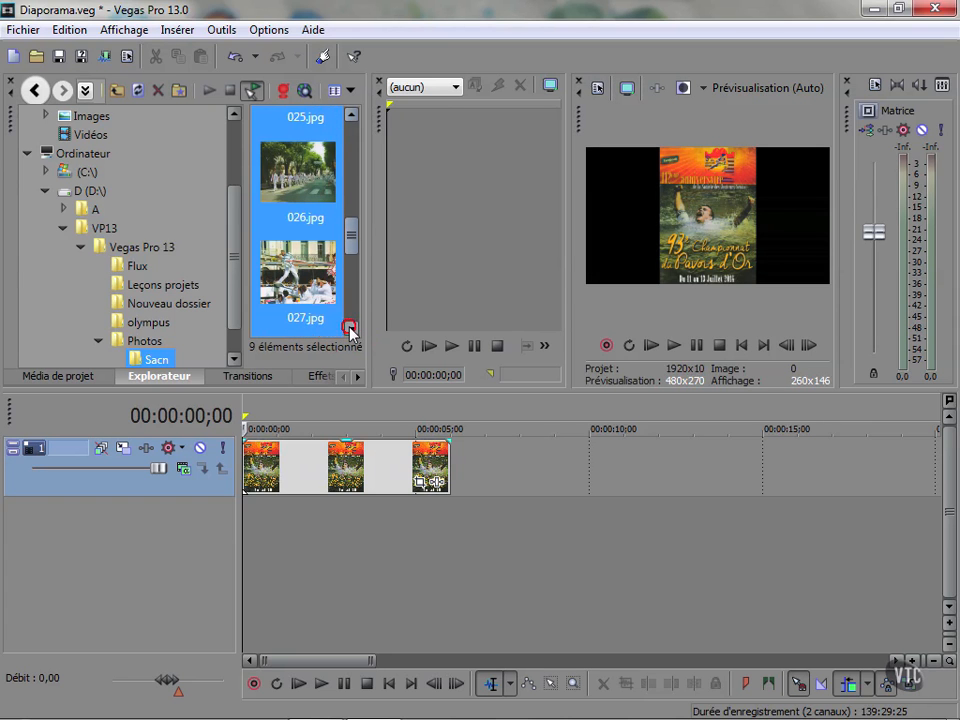
pyautogui.click(350, 330)
pyautogui.click(350, 330)
pyautogui.click(350, 330)
pyautogui.click(350, 330)
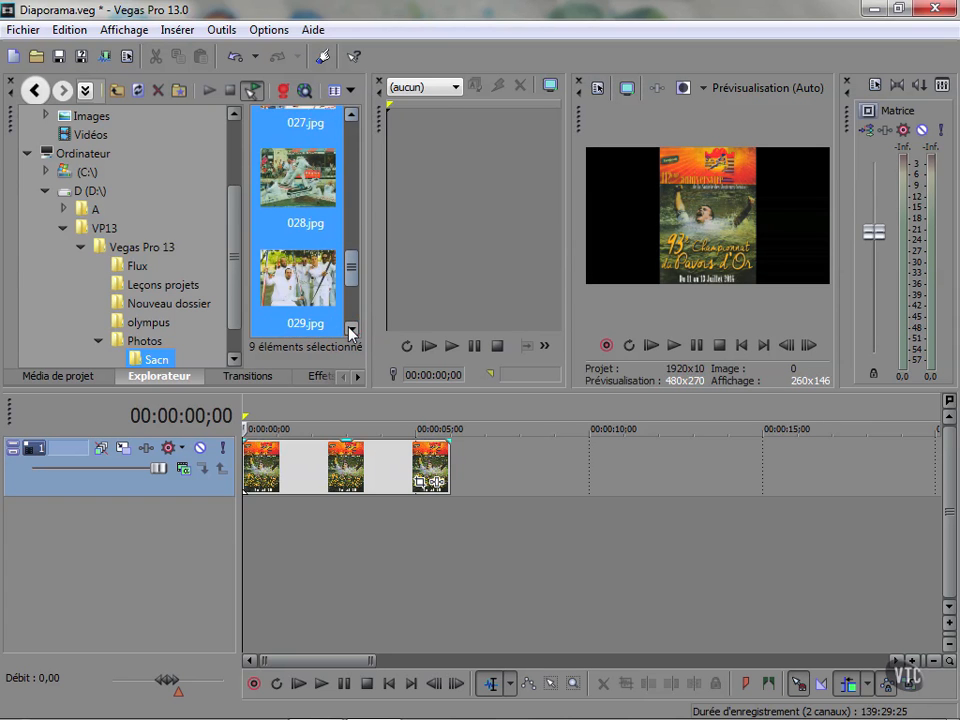
pyautogui.click(350, 330)
pyautogui.click(350, 330)
pyautogui.click(350, 331)
pyautogui.click(350, 331)
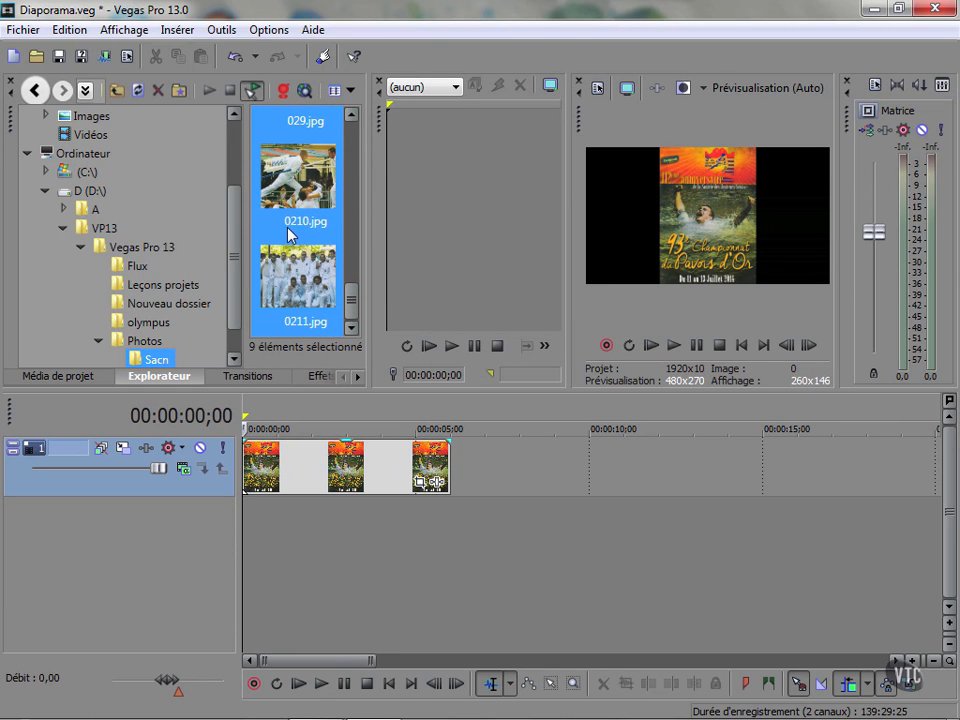
pyautogui.moveTo(291, 182); pyautogui.dragTo(458, 458)
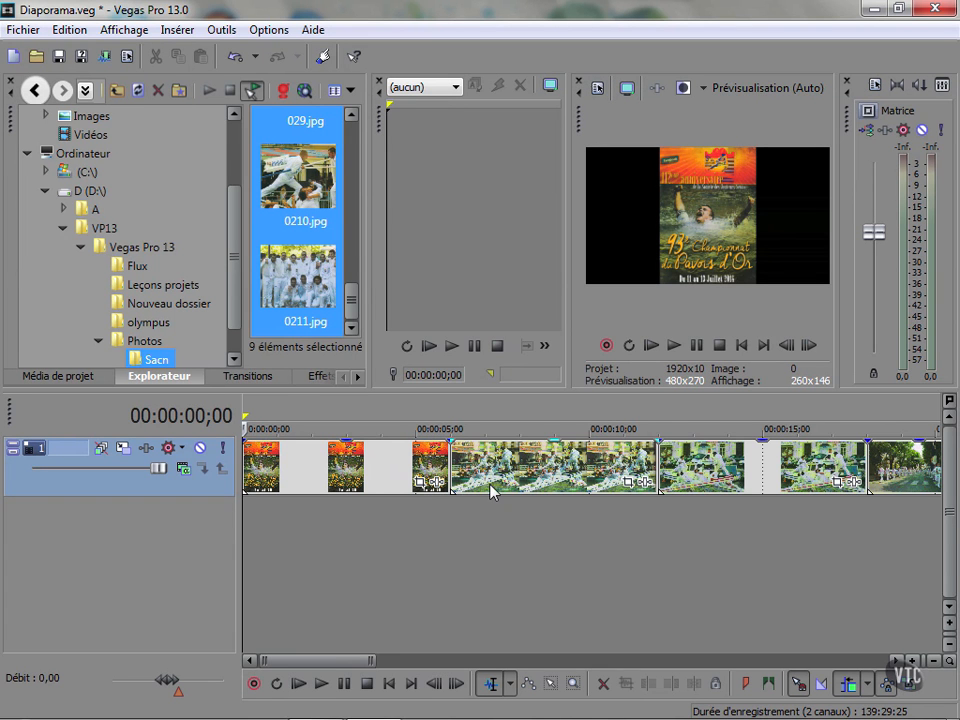
# Play the slideshow from about 4 seconds to review how the pictures follow one another.
pyautogui.click(476, 514)
pyautogui.scroll(-1, 475, 518)
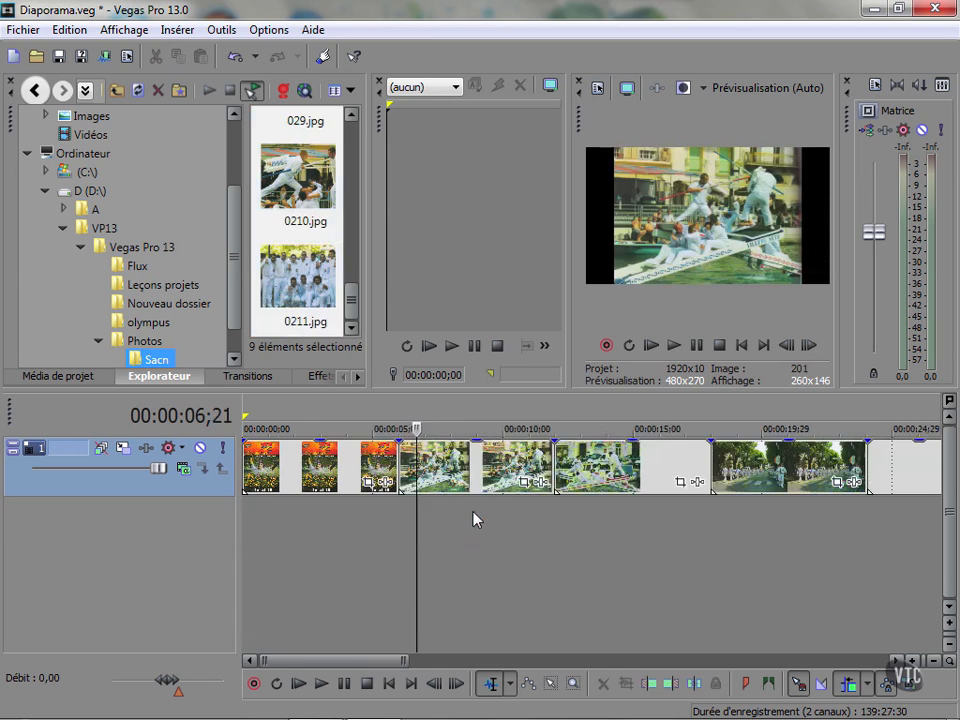
pyautogui.scroll(-2, 476, 519)
pyautogui.click(265, 521)
pyautogui.press('space')
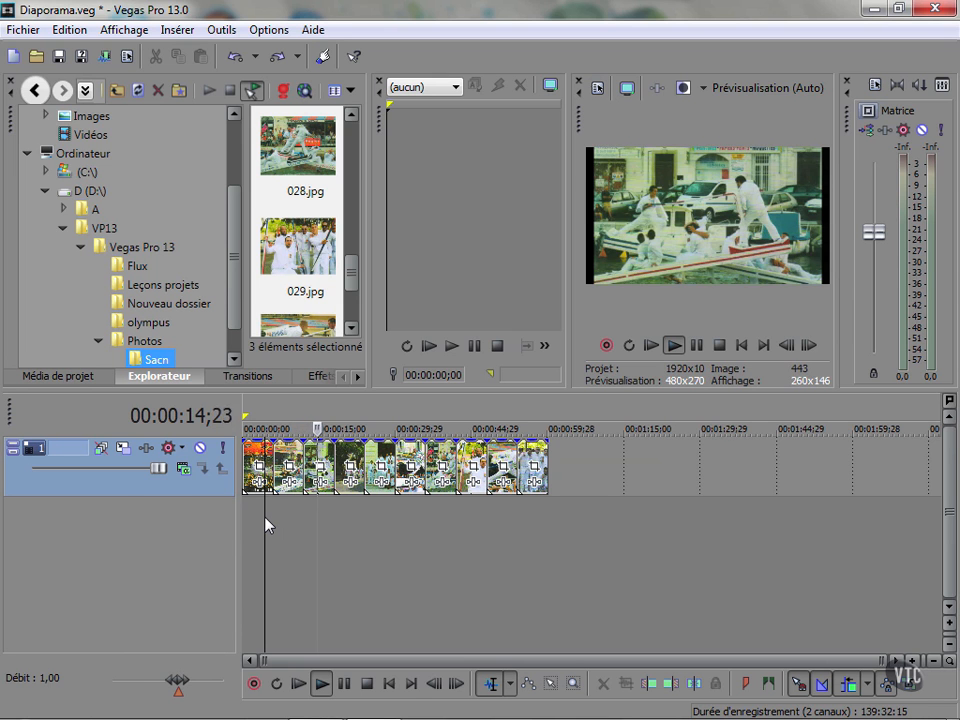
pyautogui.press('space')
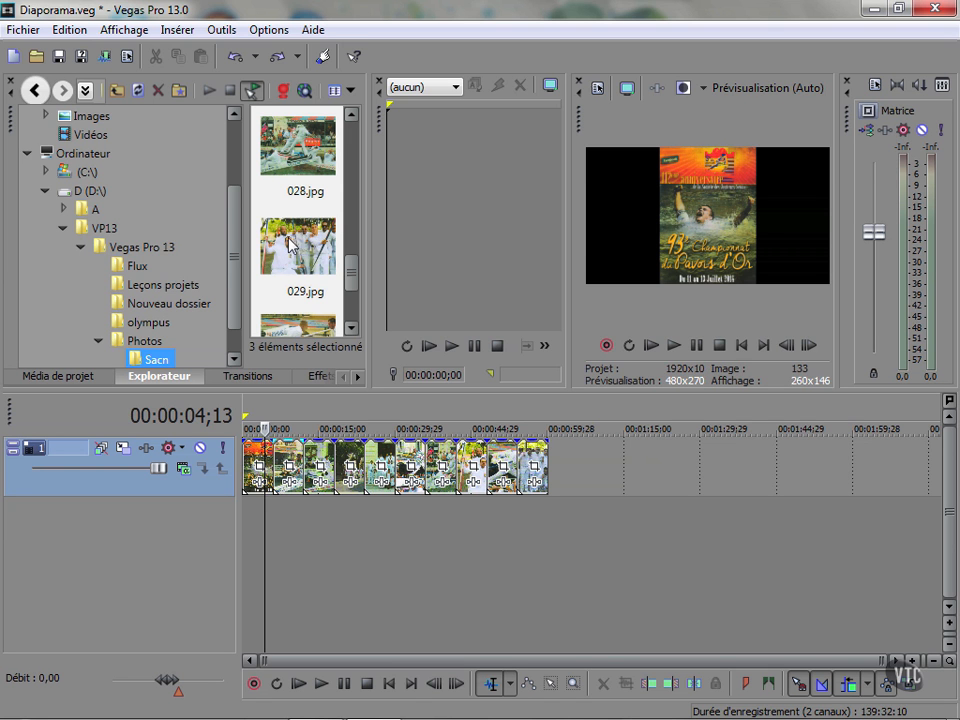
# Set the cut-to-overlap conversion (Conversion montage/recouvrement) to 1 second in the editing preferences and apply the change.
pyautogui.click(268, 29)
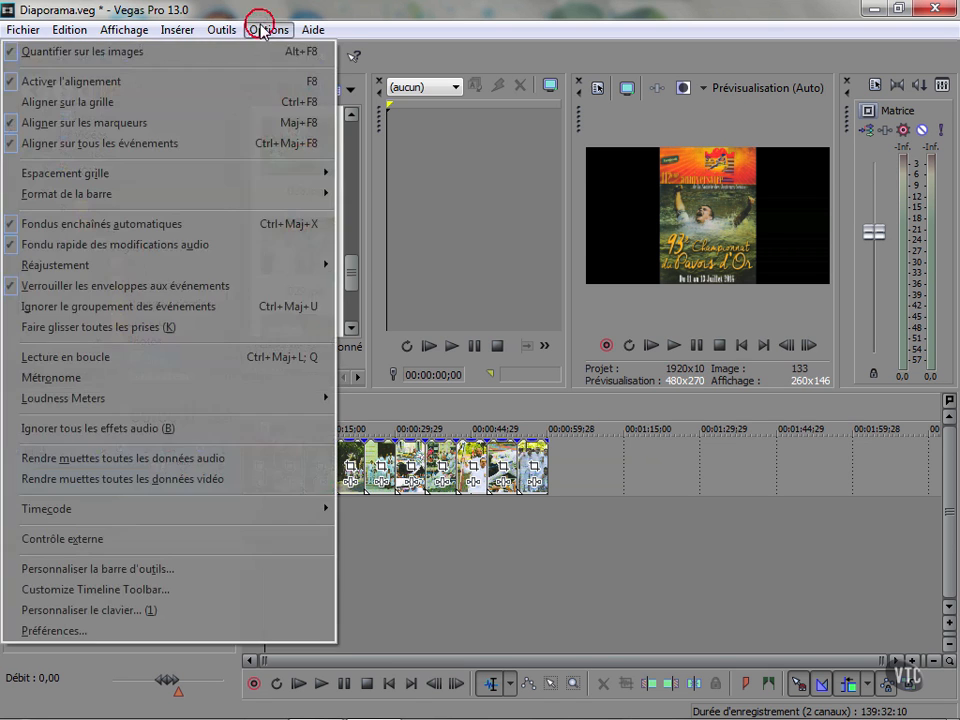
pyautogui.click(210, 630)
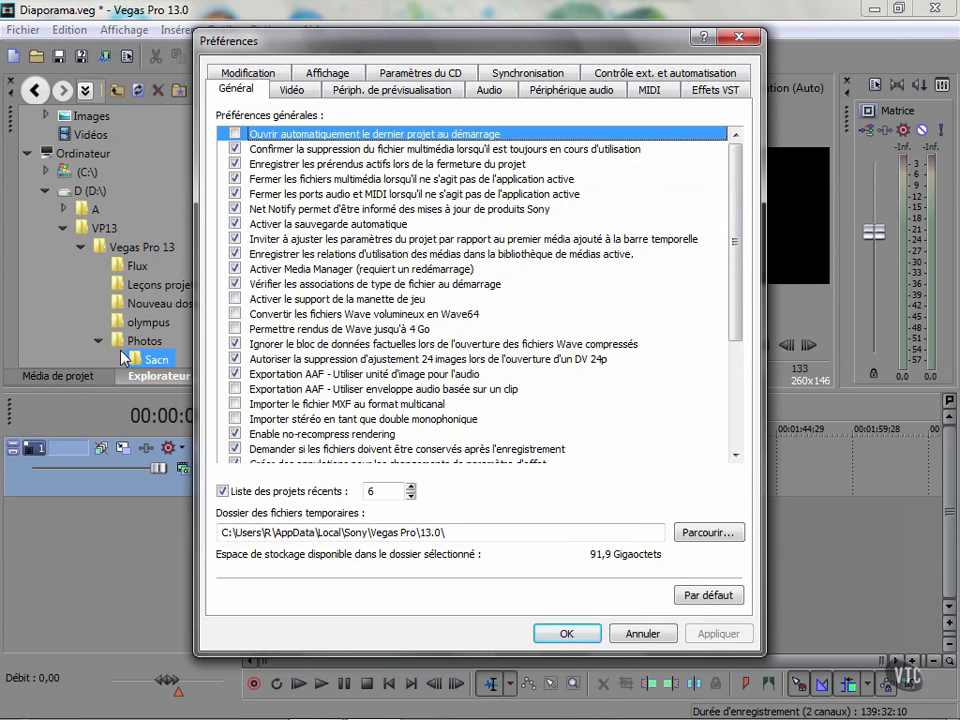
pyautogui.click(247, 73)
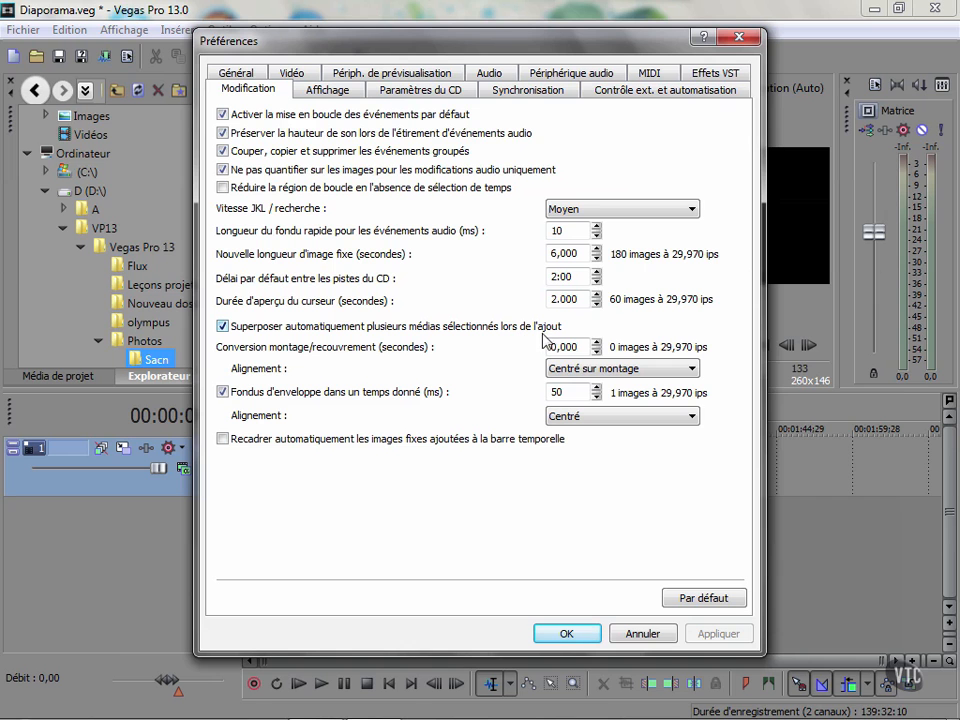
pyautogui.moveTo(598, 346); pyautogui.dragTo(598, 346)
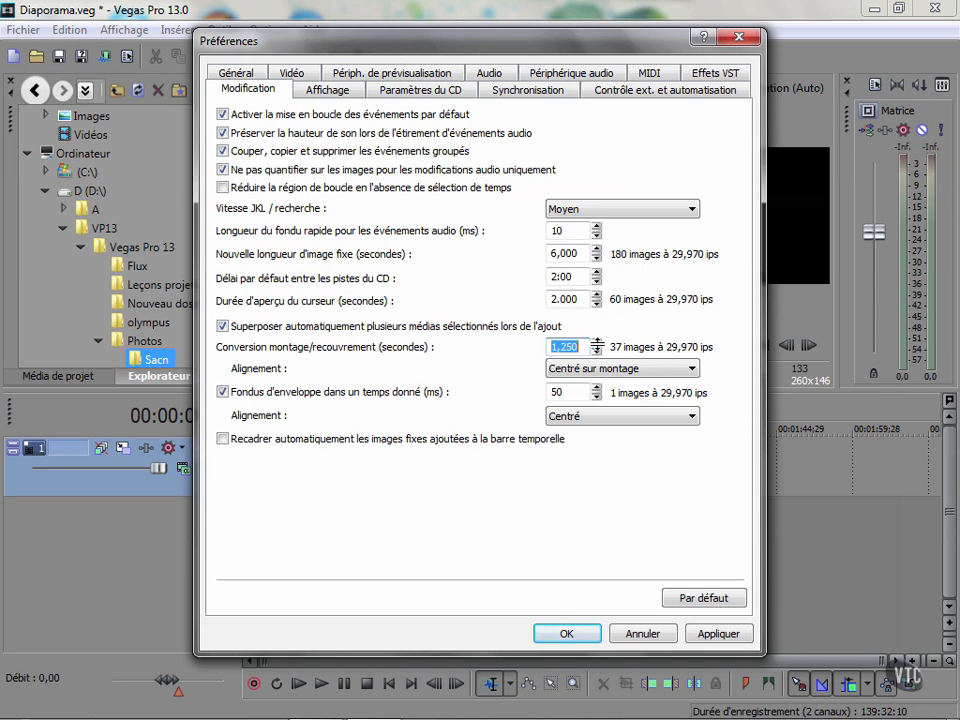
pyautogui.write('1')
pyautogui.click(567, 633)
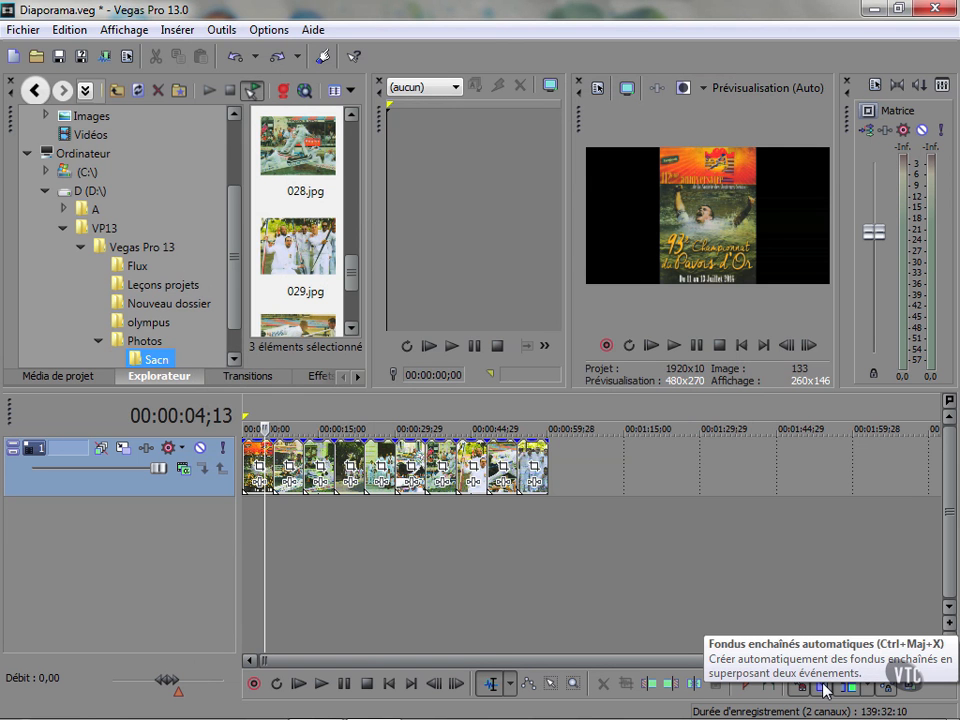
# Select 026.jpg through 028.jpg in the Sacn folder and add them to the video track at about 00:01:17, apart from the existing events.
pyautogui.click(468, 590)
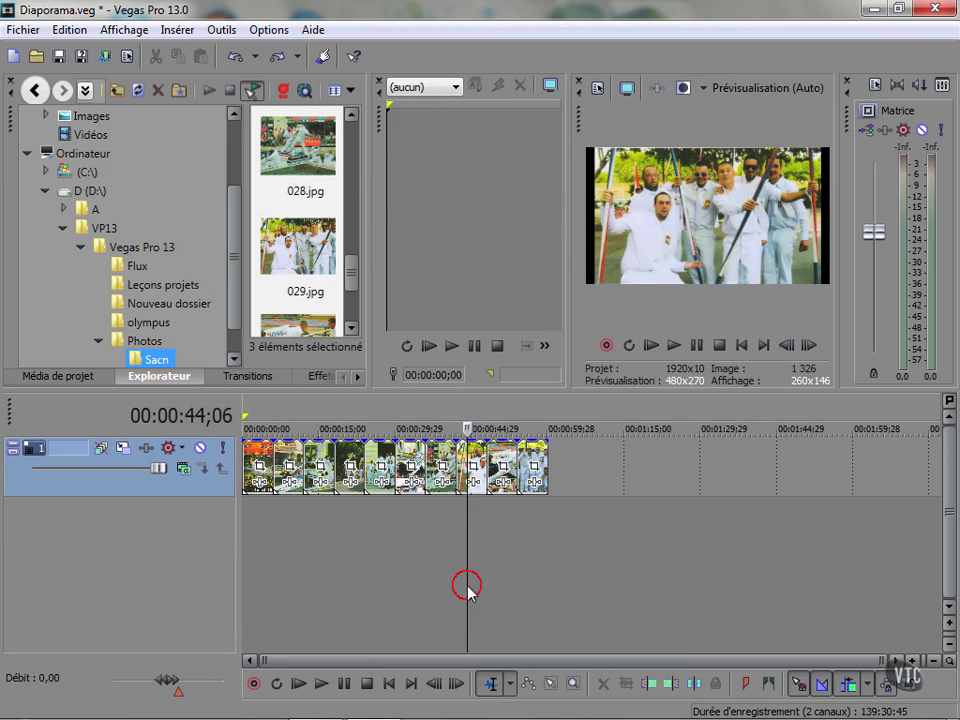
pyautogui.click(287, 162)
pyautogui.scroll(2, 349, 264)
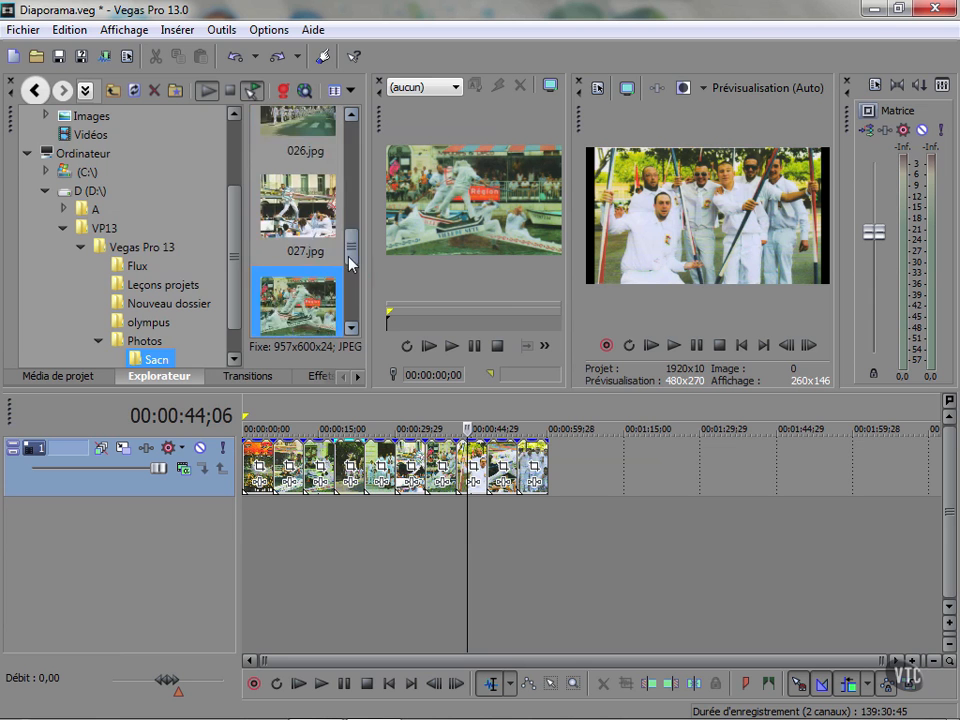
pyautogui.keyDown('shift'); pyautogui.click(300, 165); pyautogui.keyUp('shift')
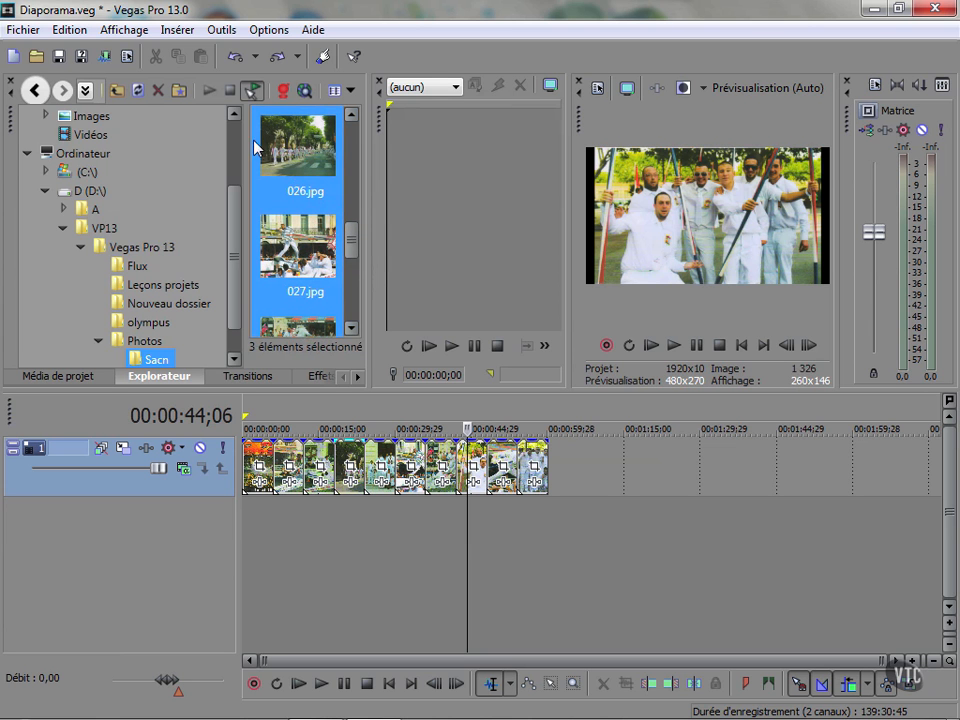
pyautogui.moveTo(300, 176); pyautogui.dragTo(653, 467)
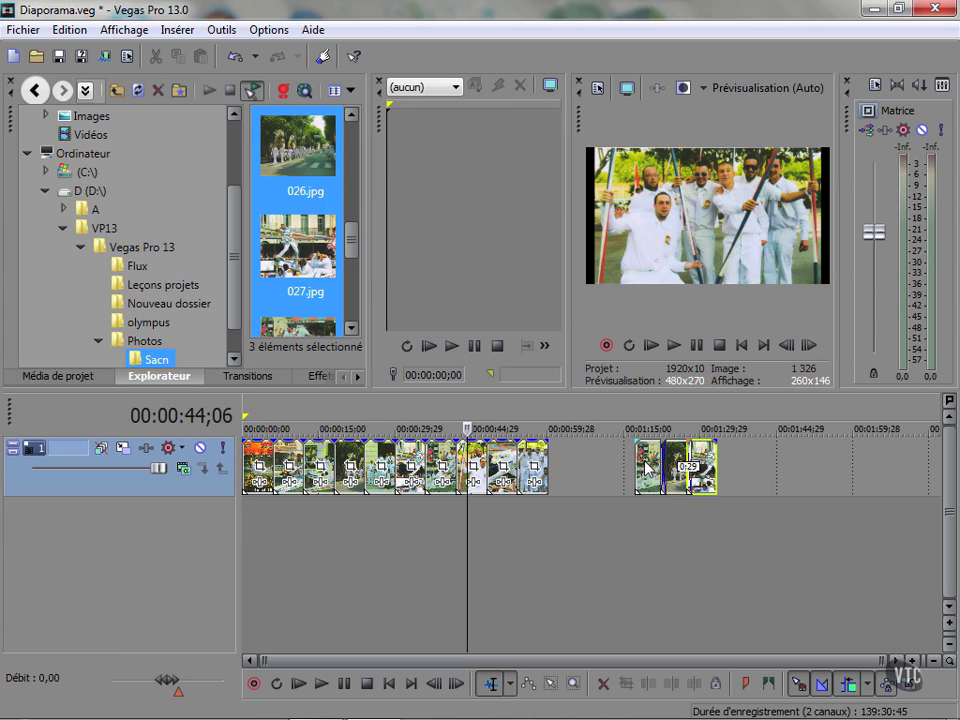
# Play the three newly added pictures from 00:01:21;24 to review the crossfades between them, then stop playback.
pyautogui.click(665, 512)
pyautogui.scroll(6, 665, 512)
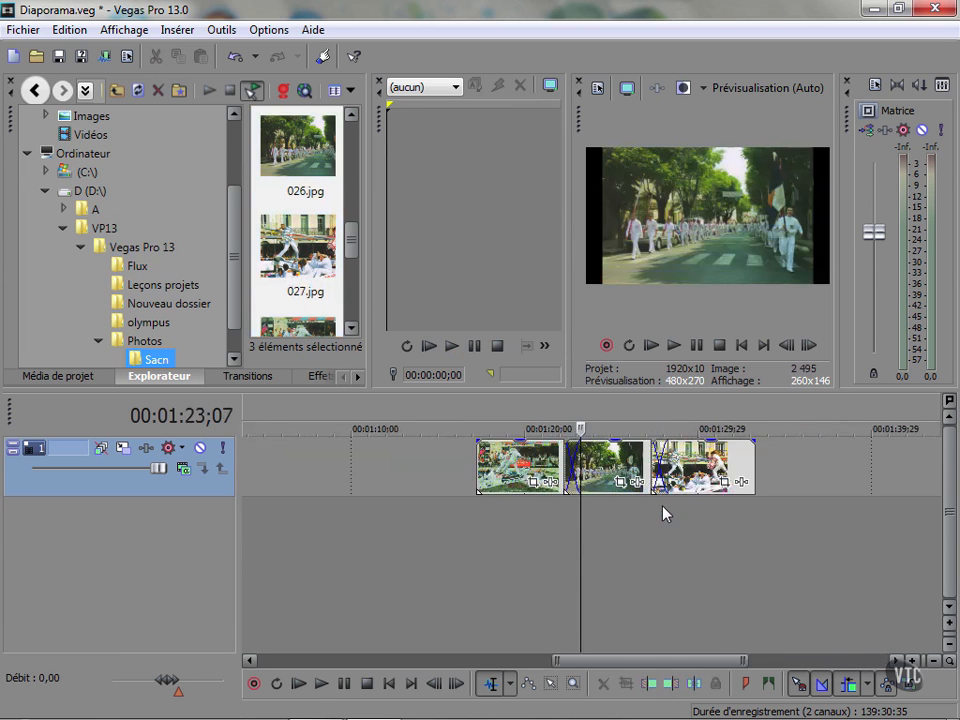
pyautogui.click(543, 506)
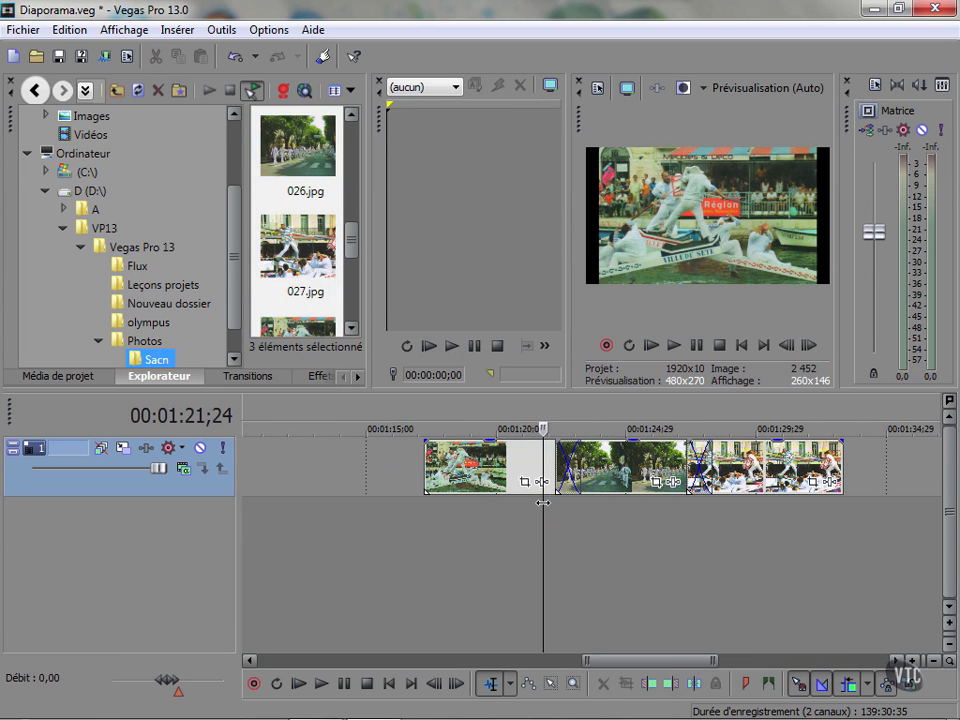
pyautogui.press('space')
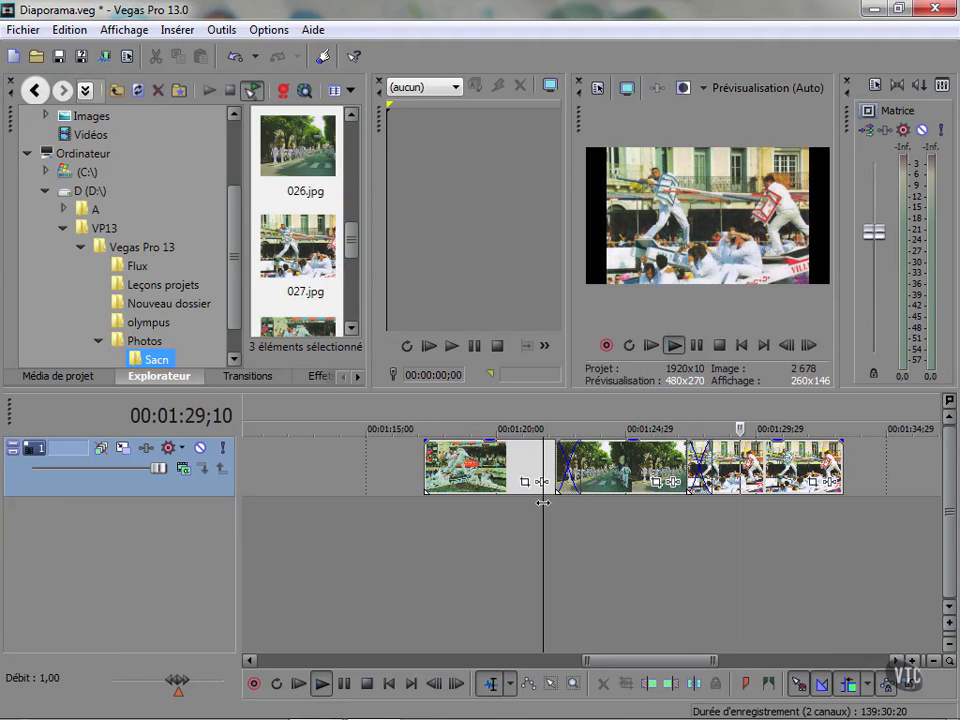
pyautogui.press('space')
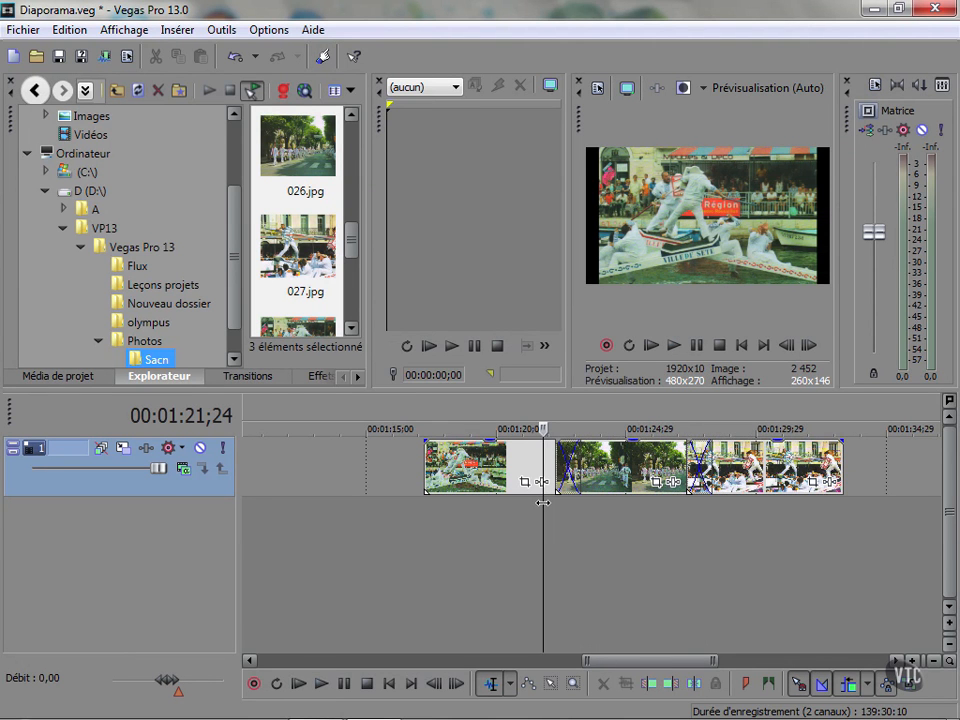